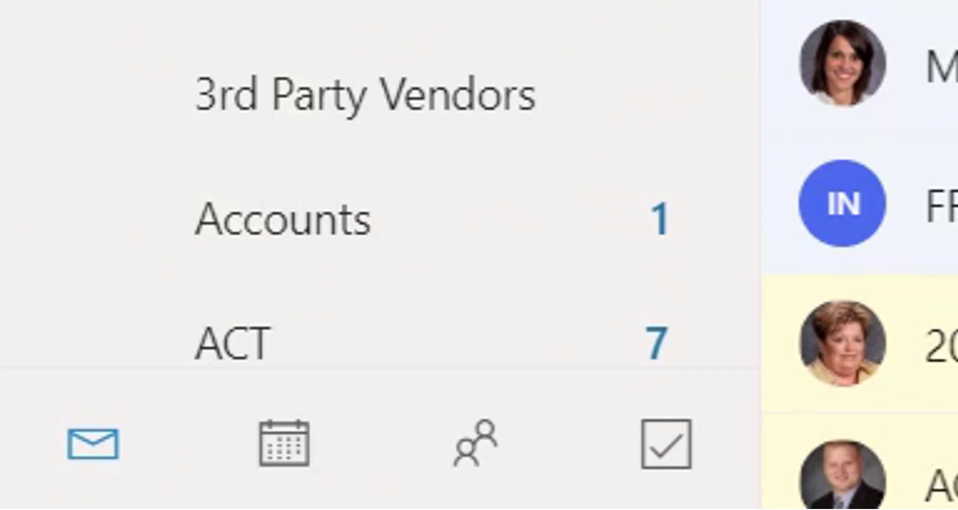
Step: Open the Outlook calendar to the March 2020 month view
click(288, 456)
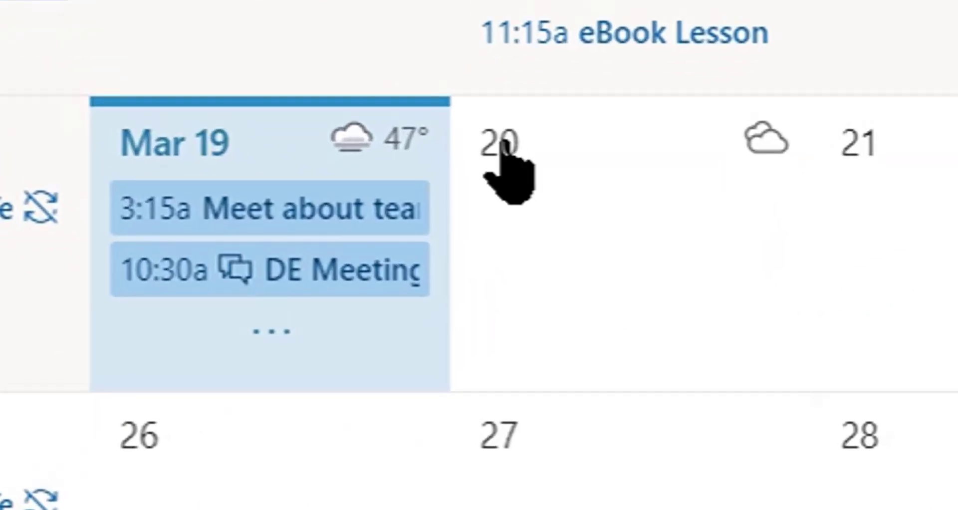
Step: Create the event 'Meeting' on March 20, 9:00–10:00 AM, with location 'Online'
click(501, 142)
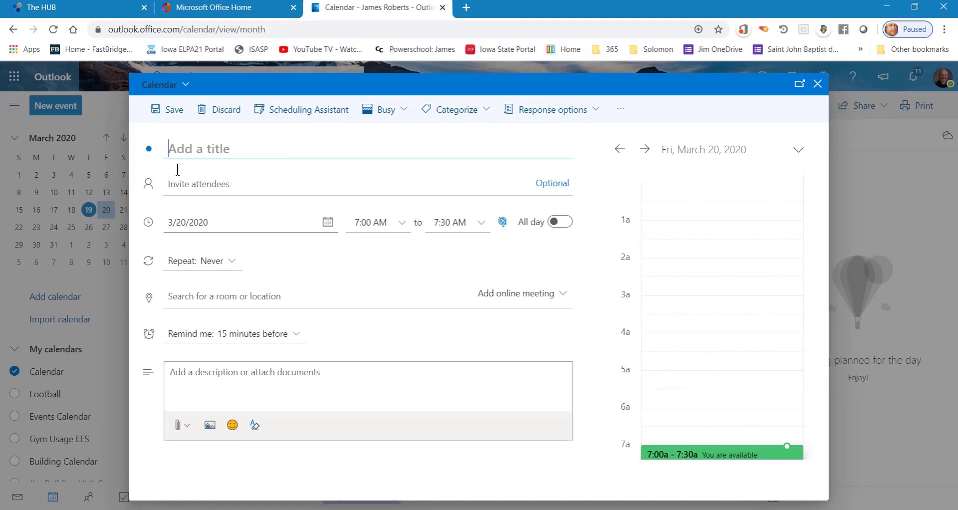
click(173, 149)
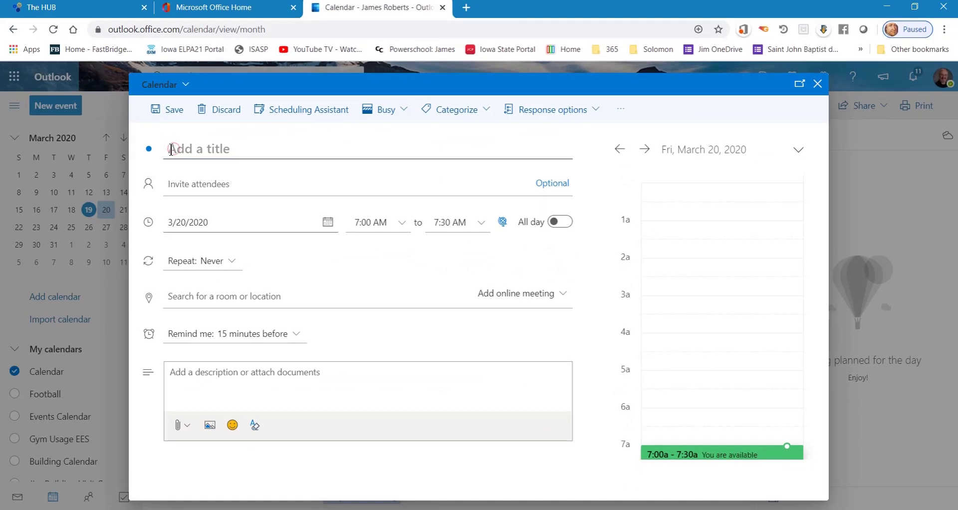
text(Meeting)
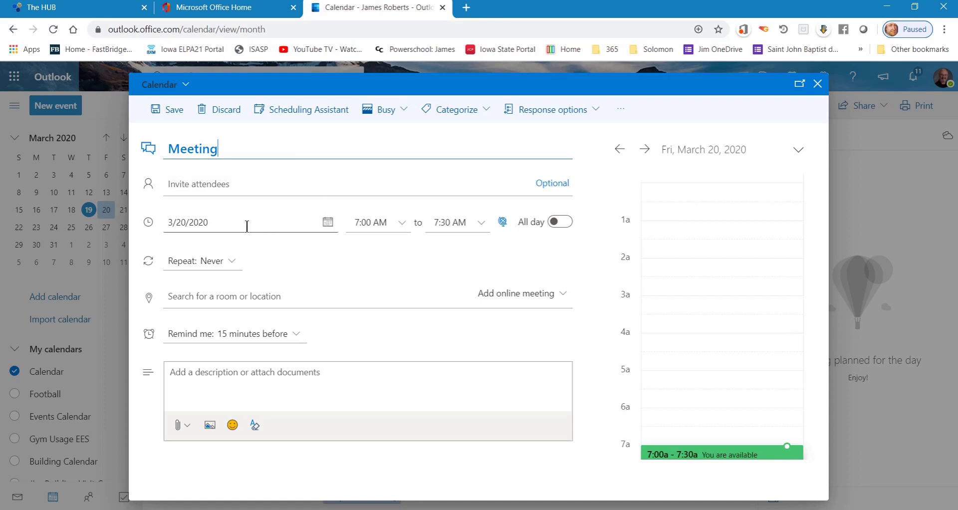
click(401, 225)
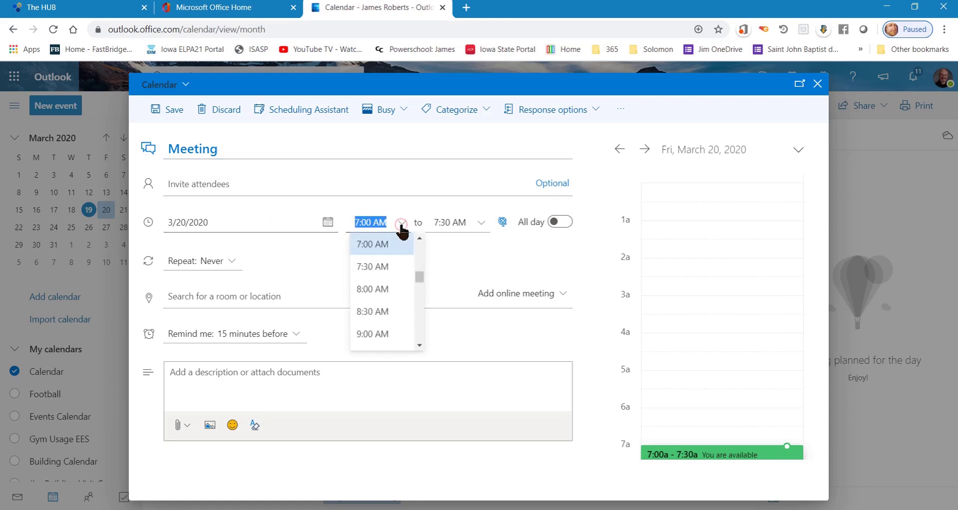
click(379, 334)
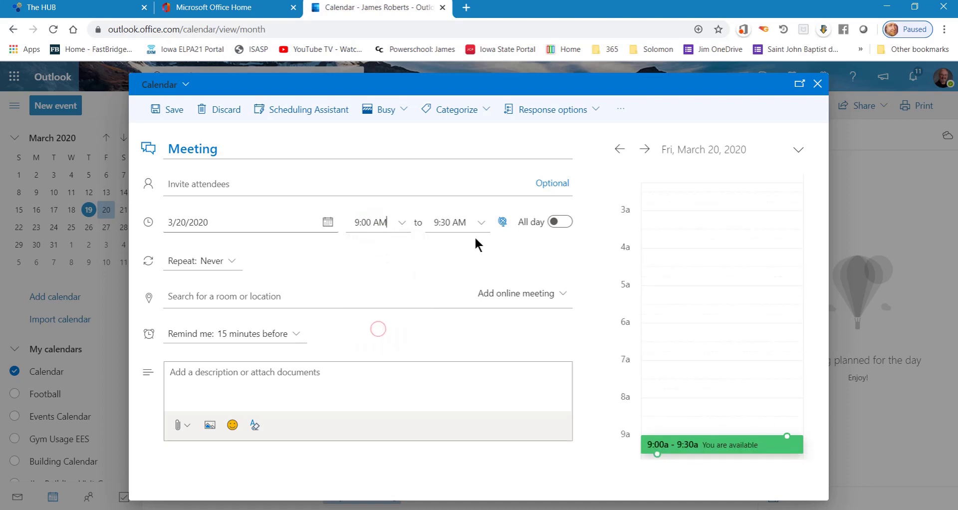
click(481, 223)
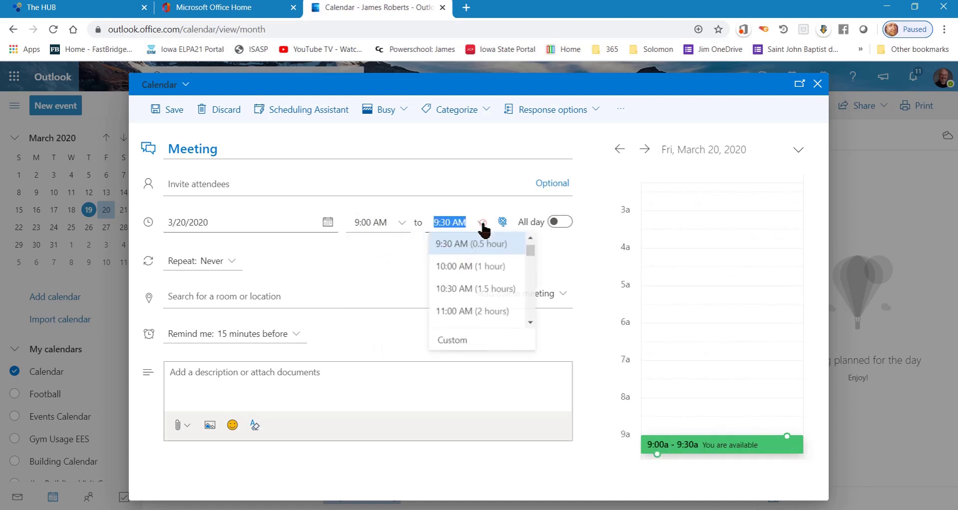
click(474, 267)
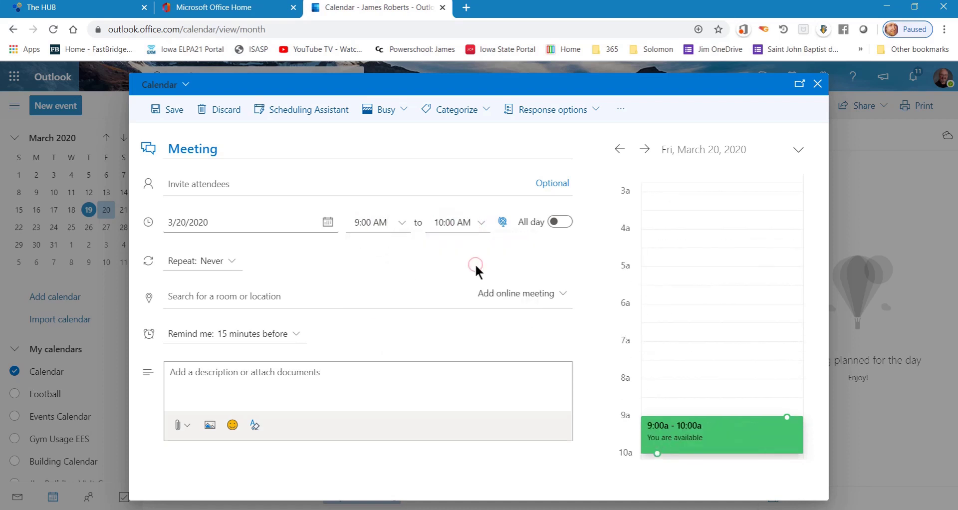
click(214, 297)
text(Online)
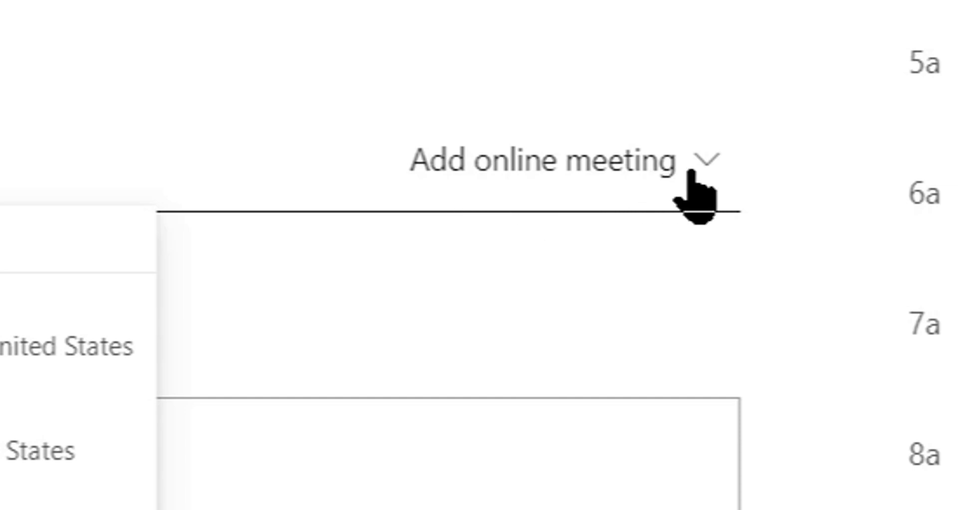
Step: Choose Teams meeting as the event's online meeting option
click(705, 160)
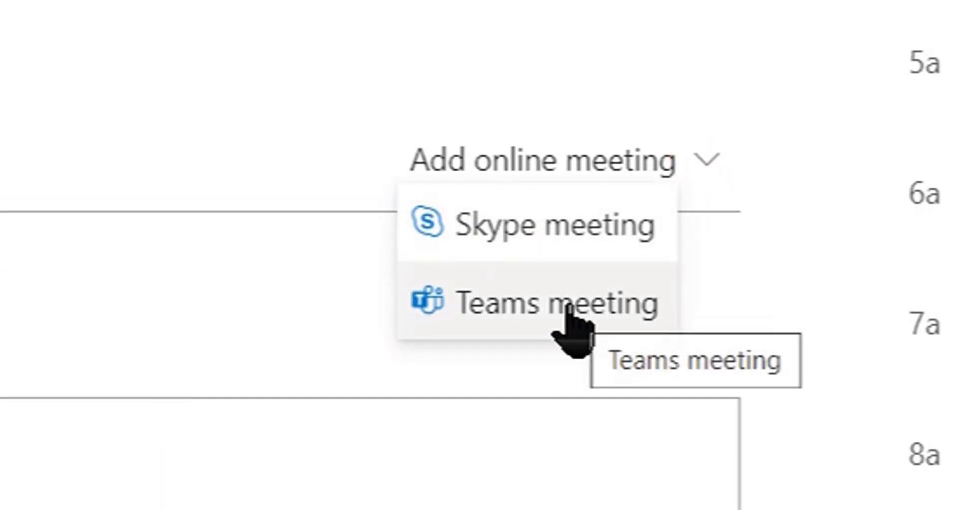
click(567, 308)
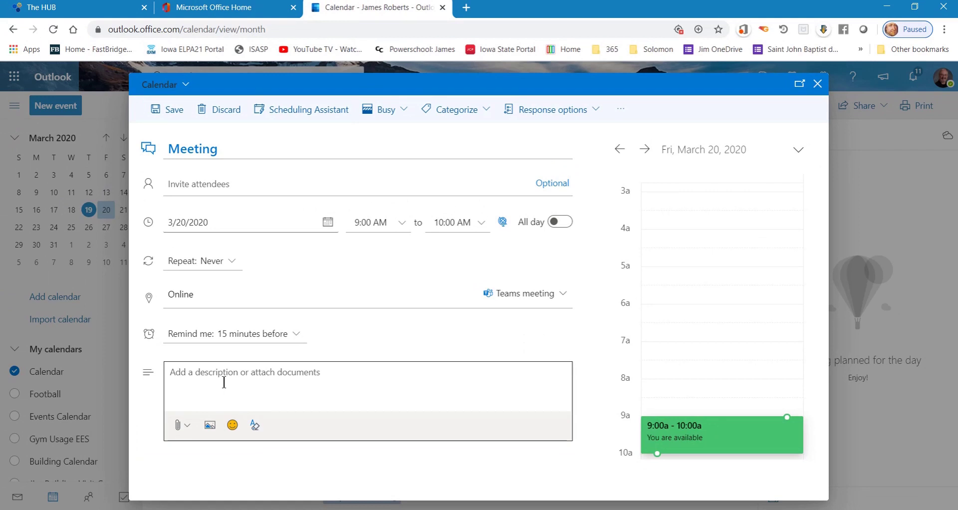
Step: Invite the Gmail contact to 'Meeting' and send the Teams invitation
click(181, 182)
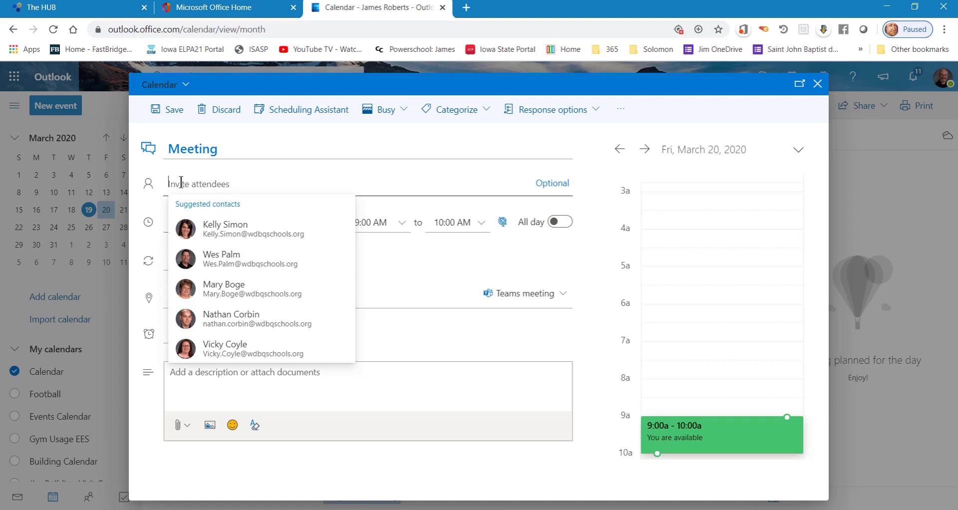
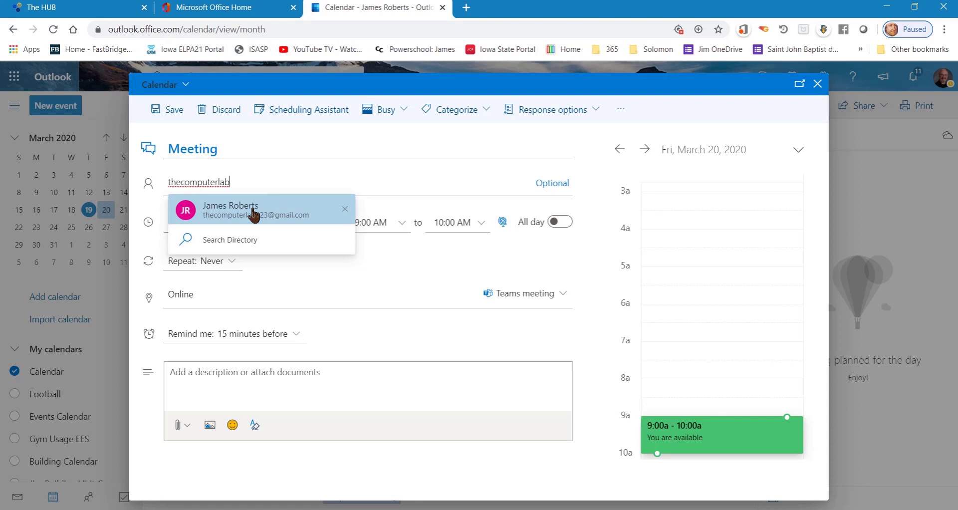
click(253, 214)
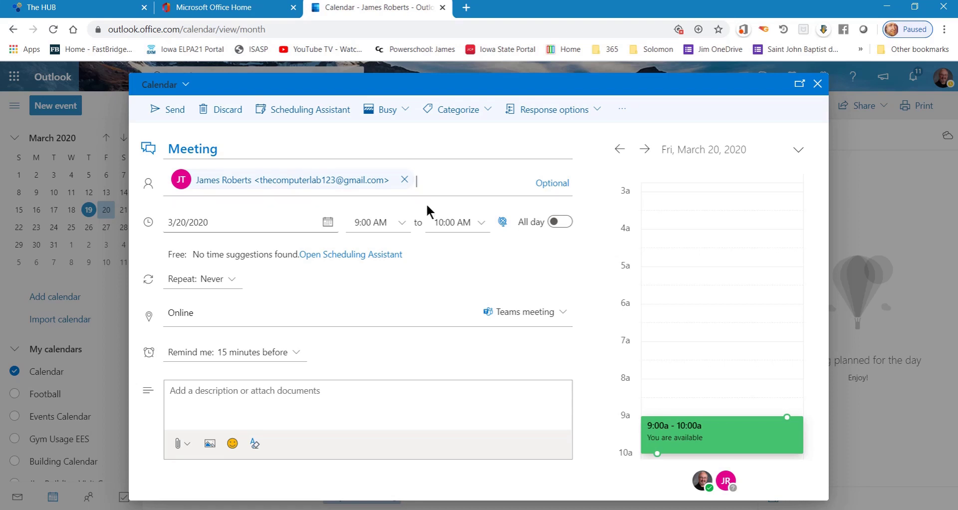
click(171, 114)
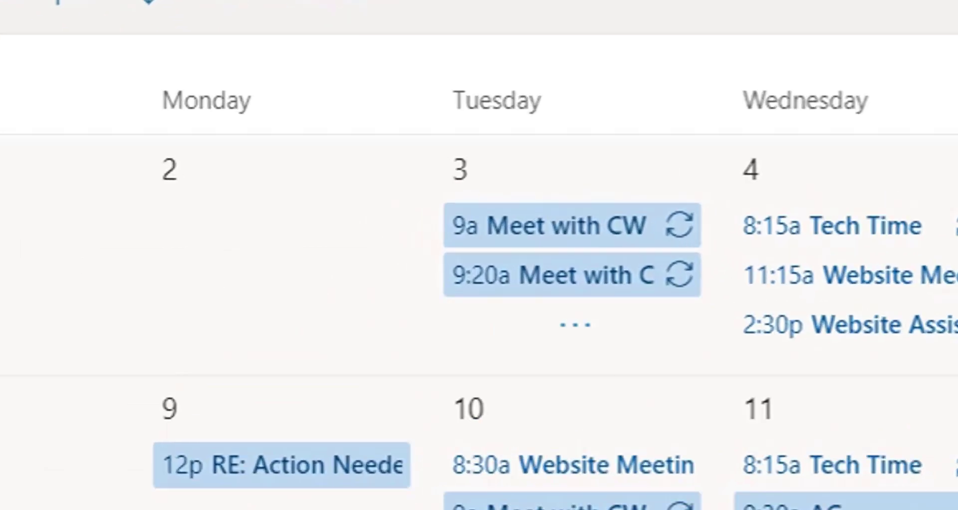
Step: Switch to the Chrome window showing the Gmail inbox
click(507, 466)
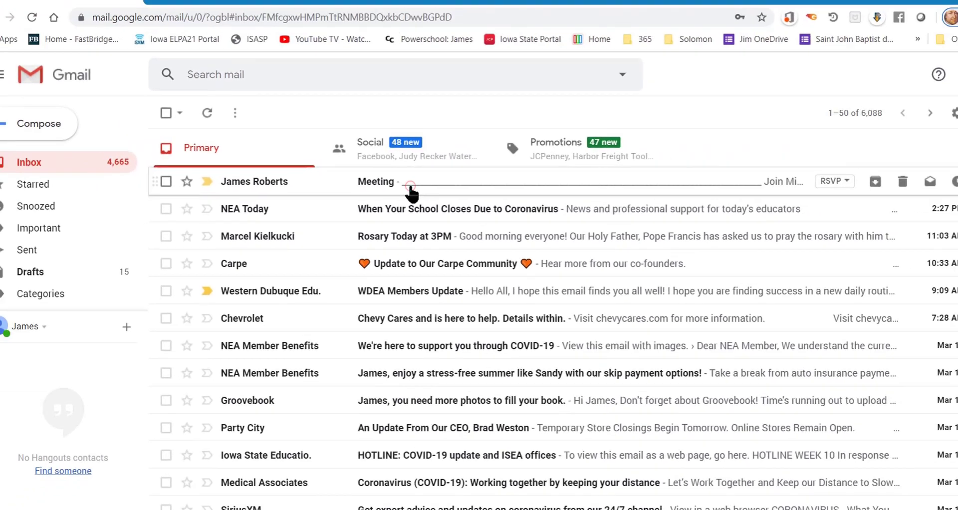
Step: Open the 'Meeting' invitation email and scroll to its Join Microsoft Teams Meeting link
click(794, 294)
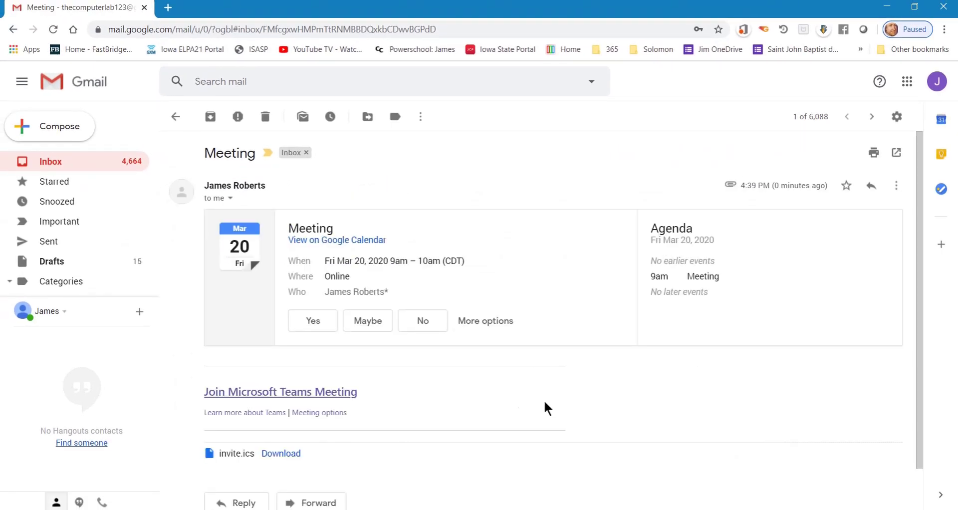
scroll(544, 400, down, 1)
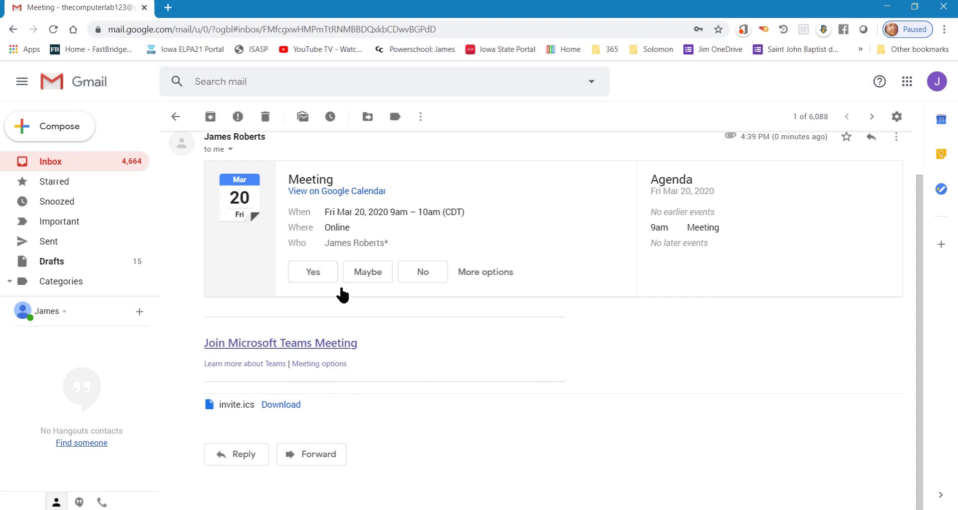
scroll(423, 308, up, 1)
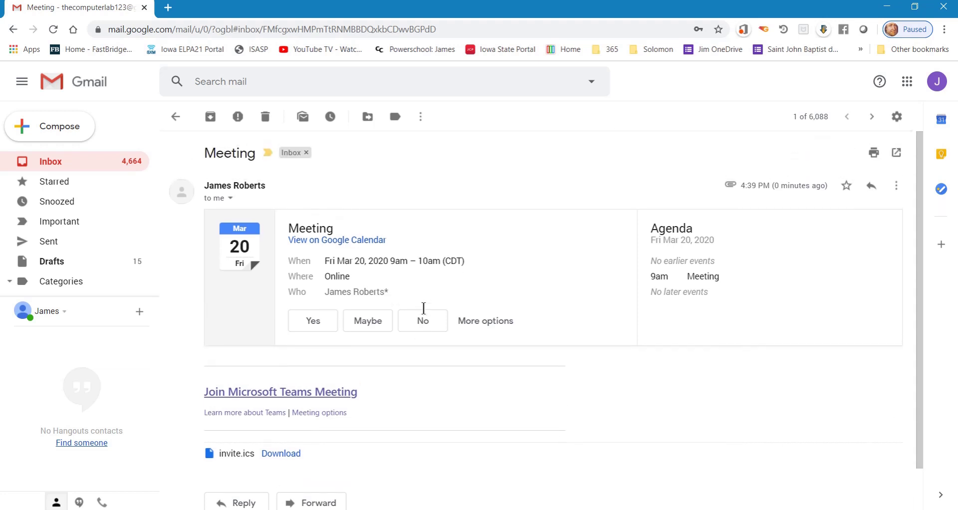
scroll(451, 358, down, 1)
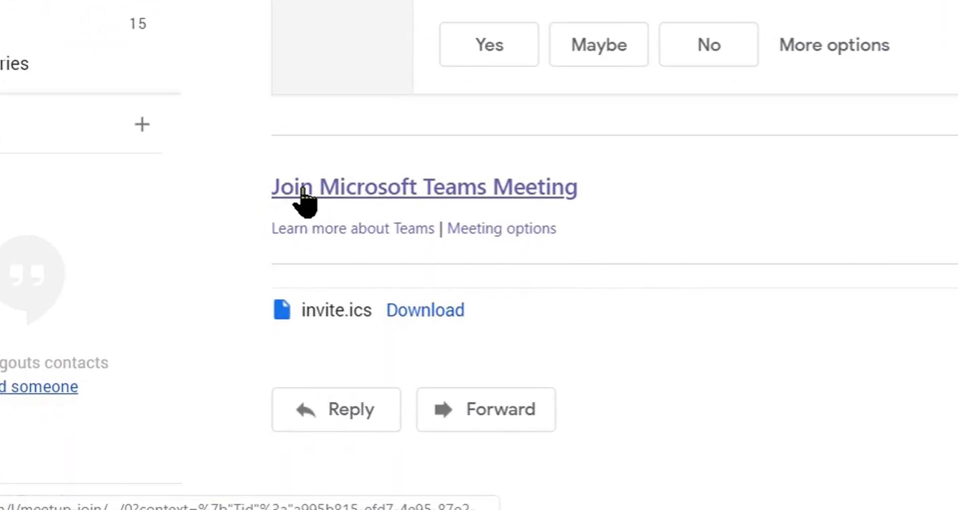
Step: Follow the invite's Join link and let the browser open the Teams app
click(404, 190)
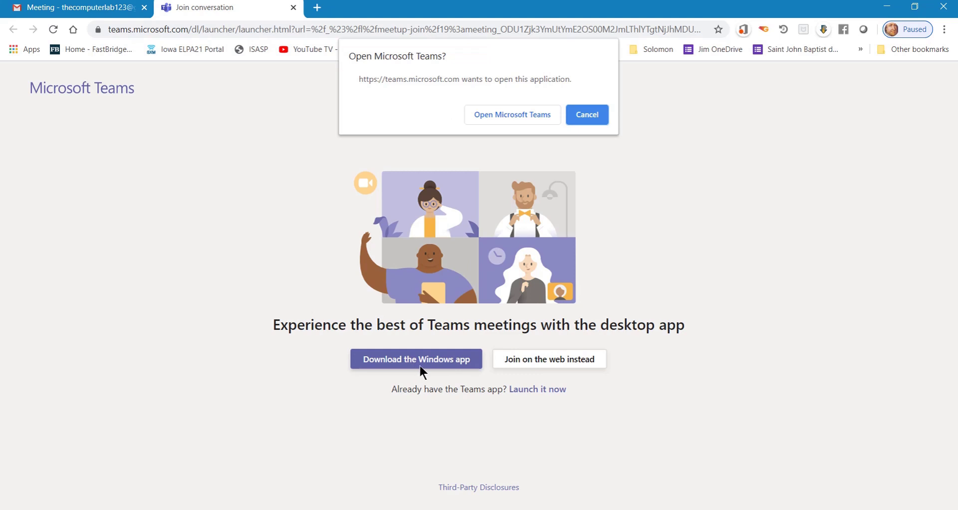
click(519, 115)
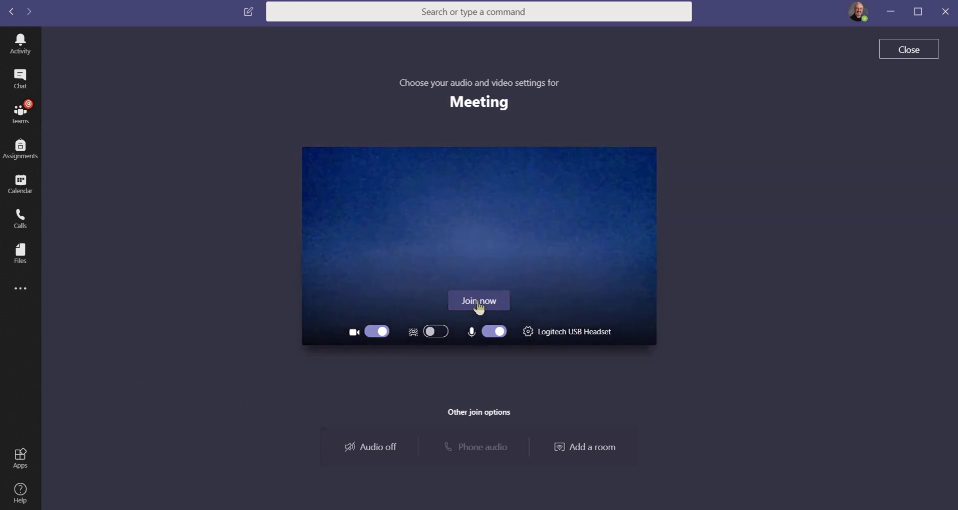
Step: Join the call, then toggle the camera and microphone off and back on
click(479, 303)
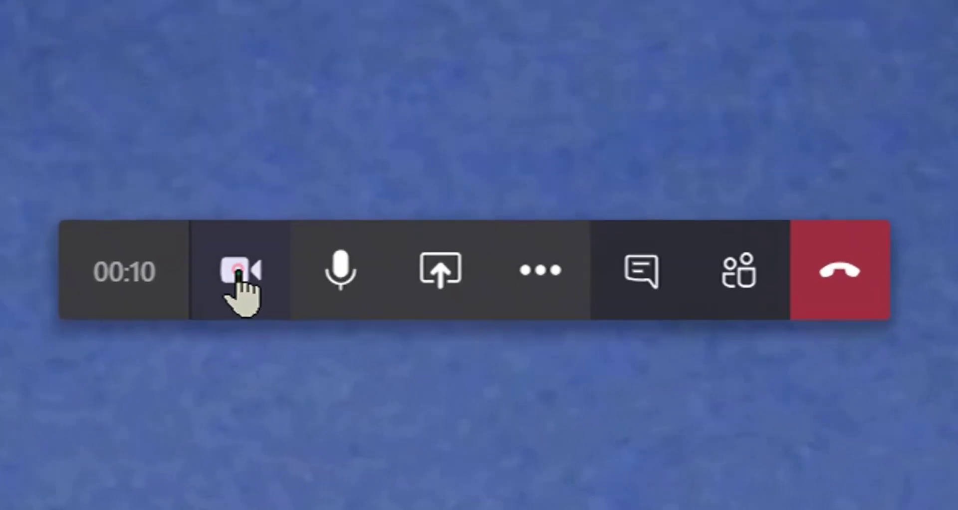
click(425, 419)
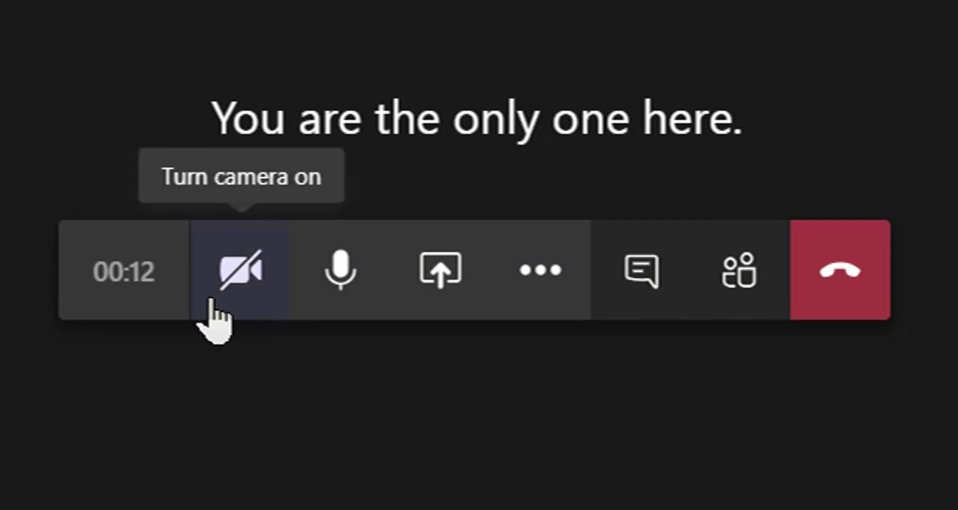
click(342, 273)
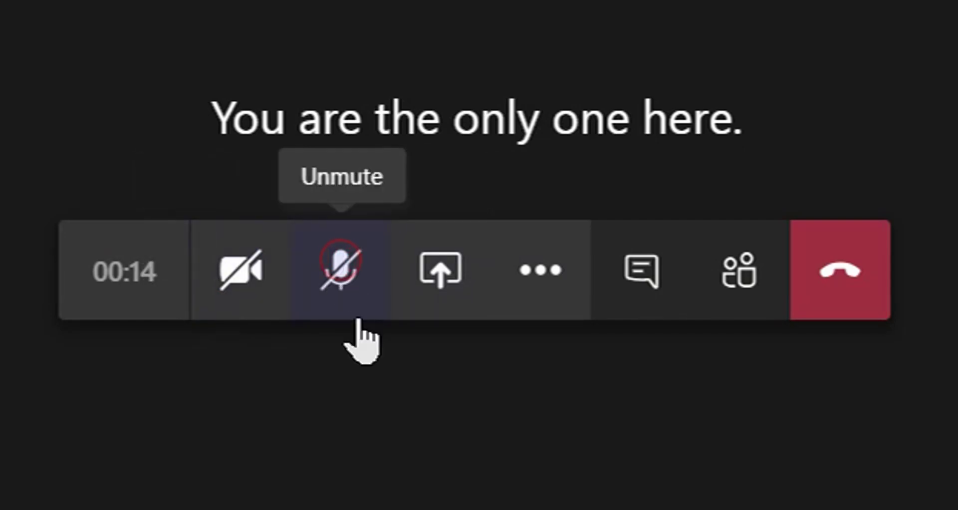
click(352, 270)
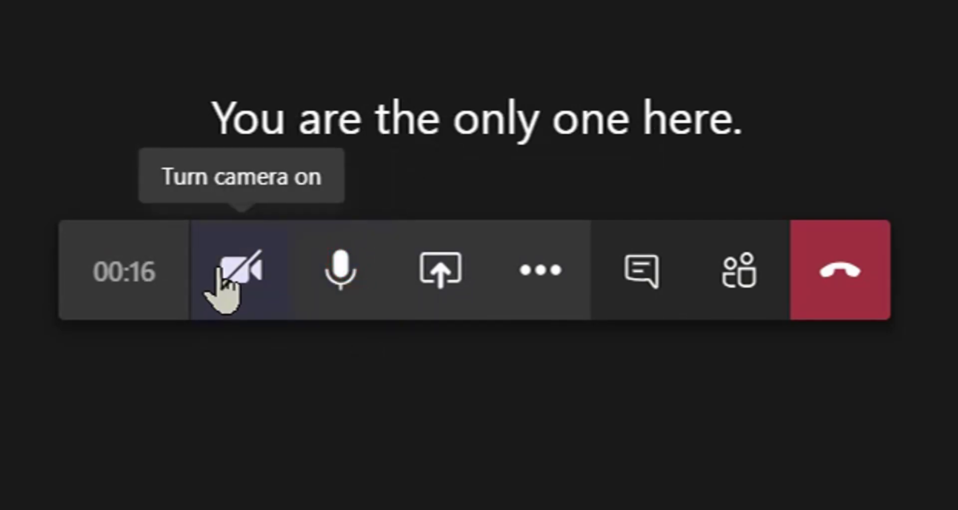
click(222, 273)
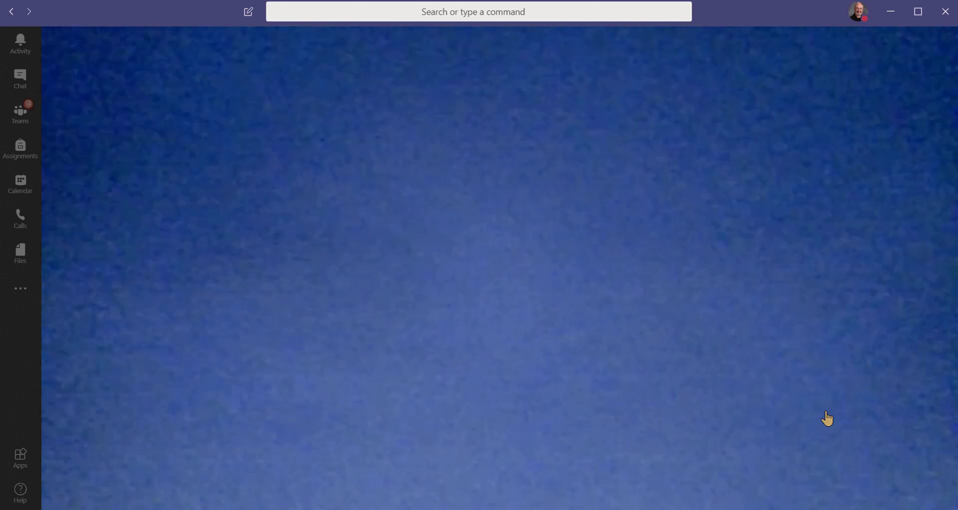
Step: Show the Share tray offering desktop, window, PowerPoint and Whiteboard options, then reopen More actions
mouse_move(814, 400)
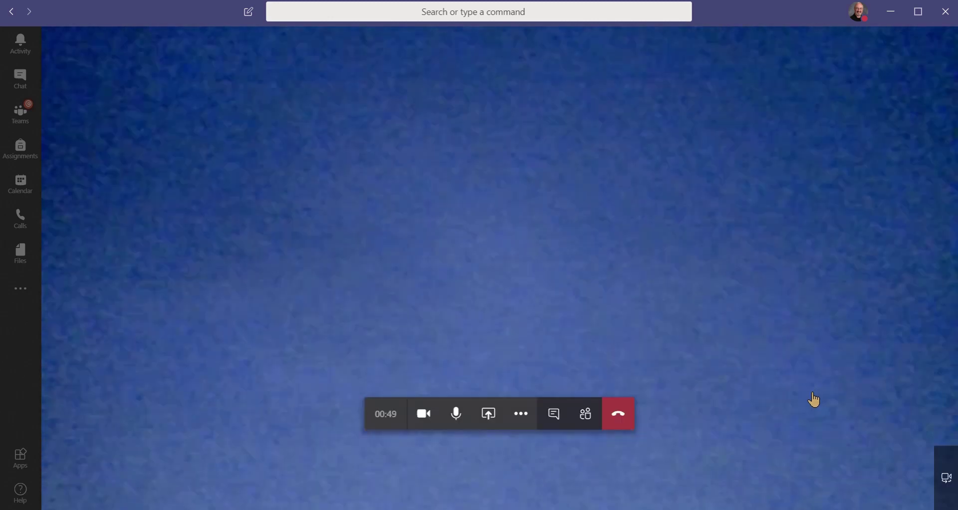
click(521, 417)
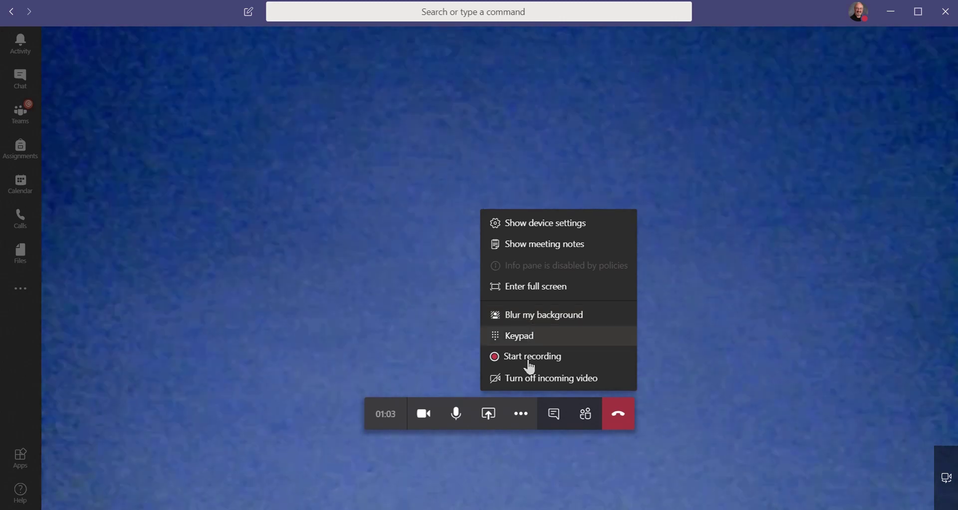
click(489, 416)
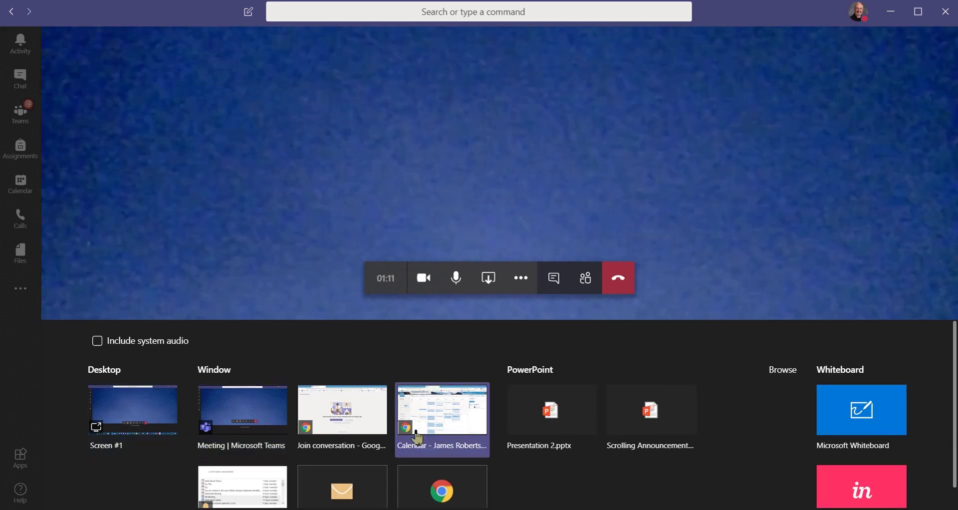
click(522, 279)
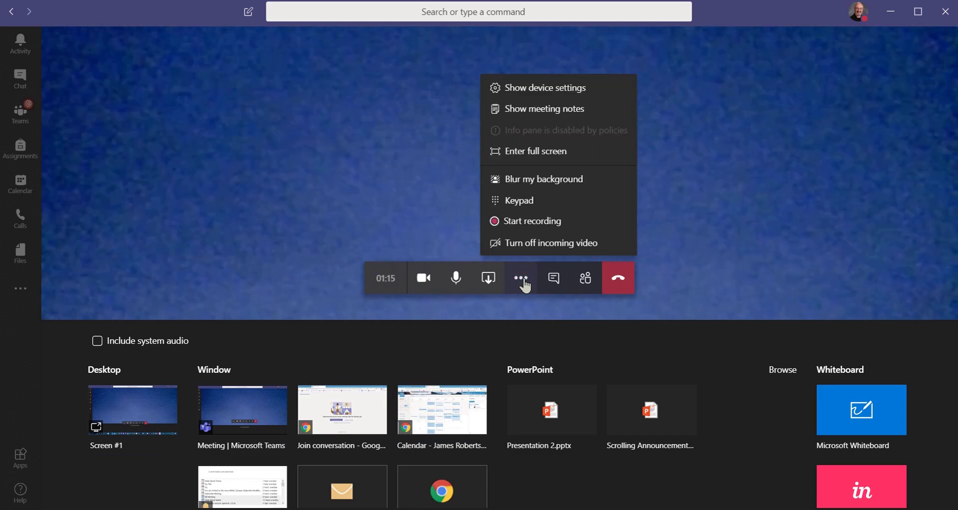
Step: Close the Share tray, open the meeting chat, then close the chat panel
click(489, 280)
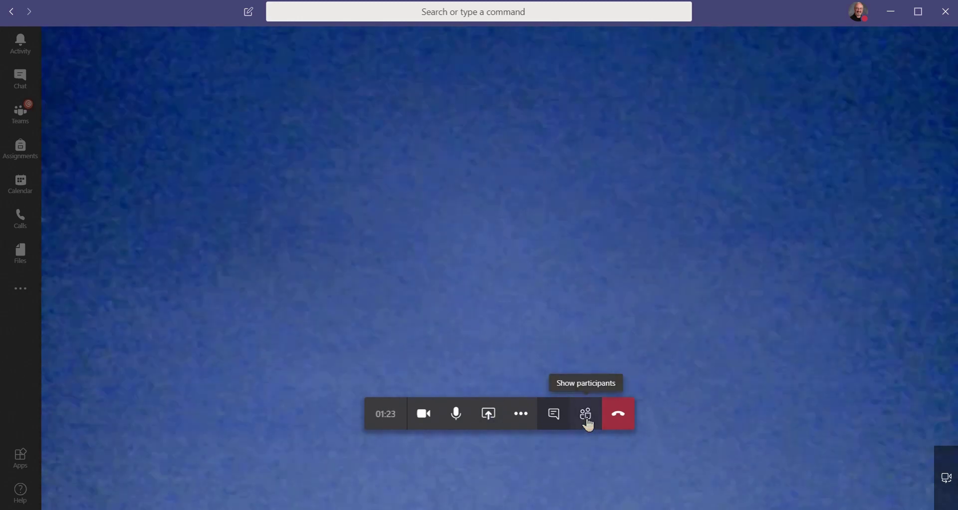
click(558, 423)
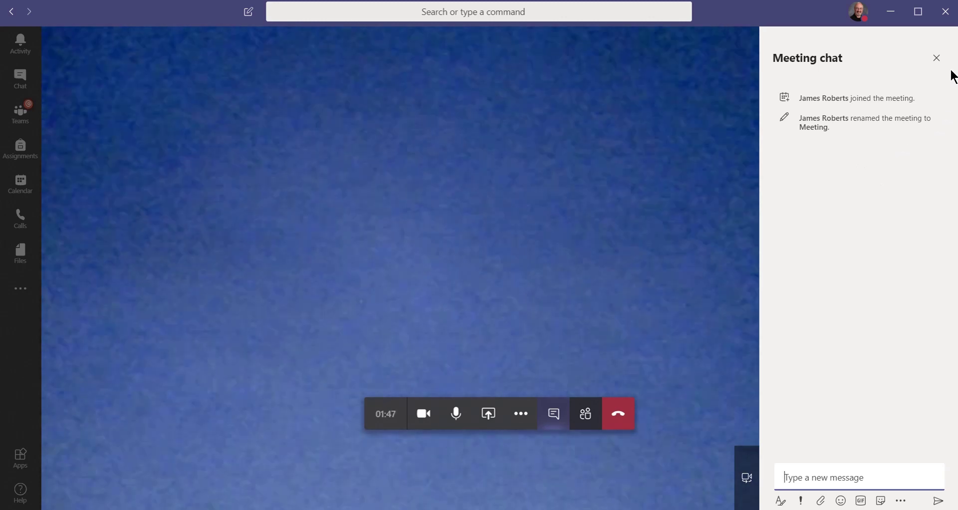
click(937, 58)
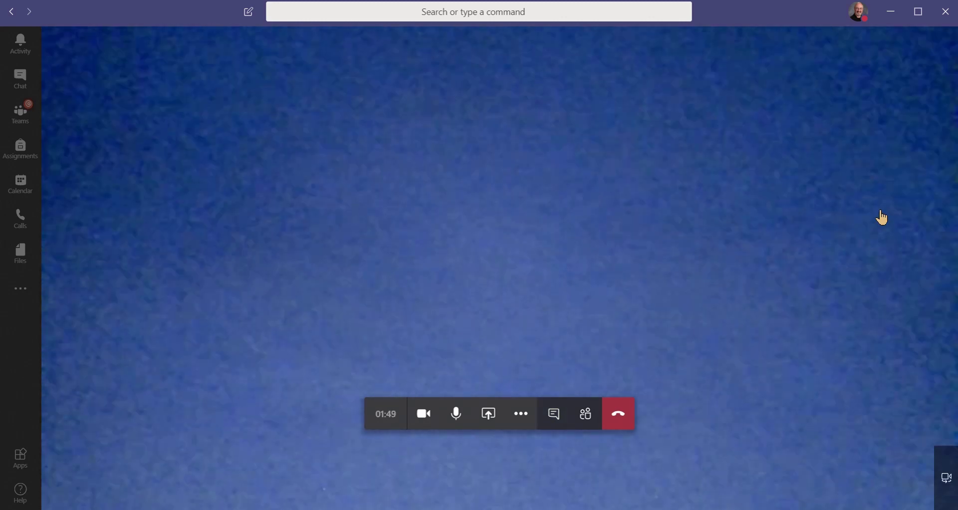